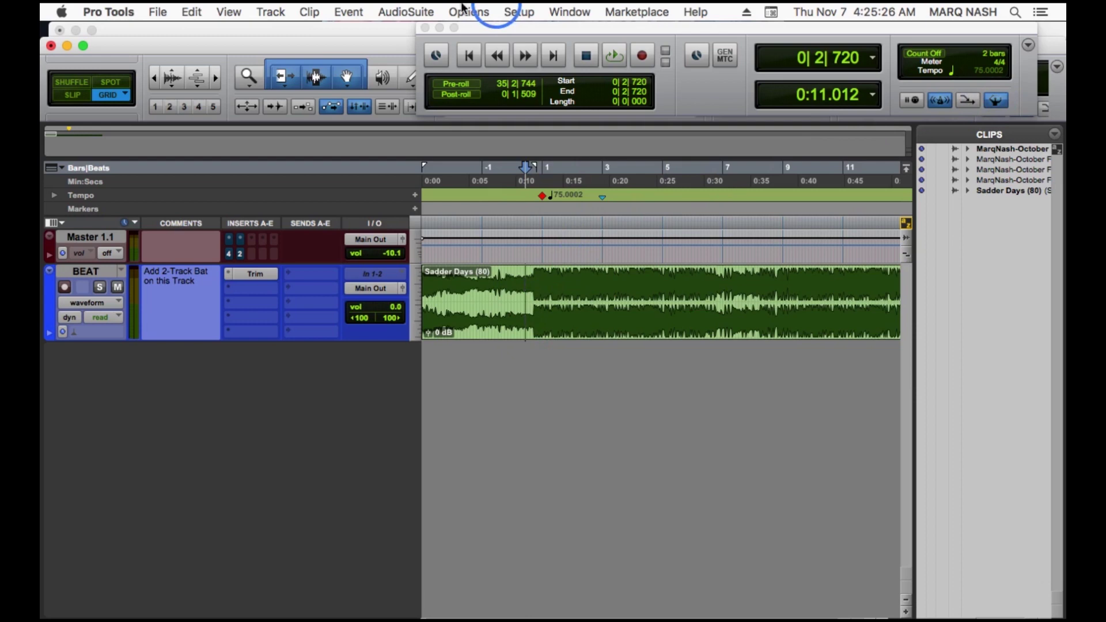
# Try manual tempo and the Identify Beat command, then revert to the tempo map.
pyautogui.click(348, 13)
pyautogui.moveTo(406, 12)
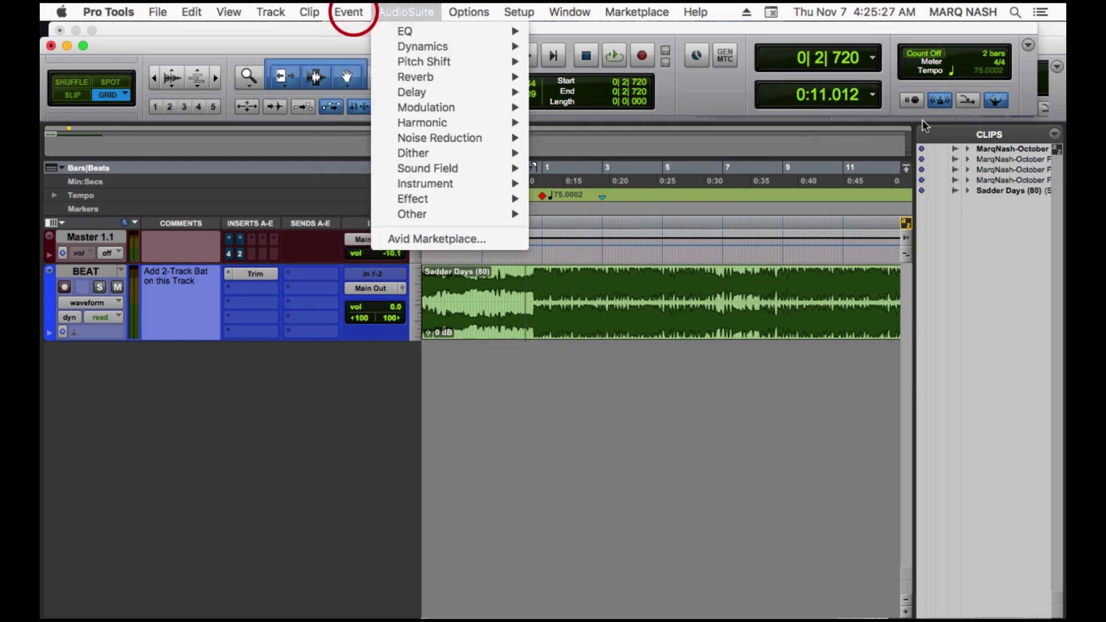
pyautogui.click(995, 102)
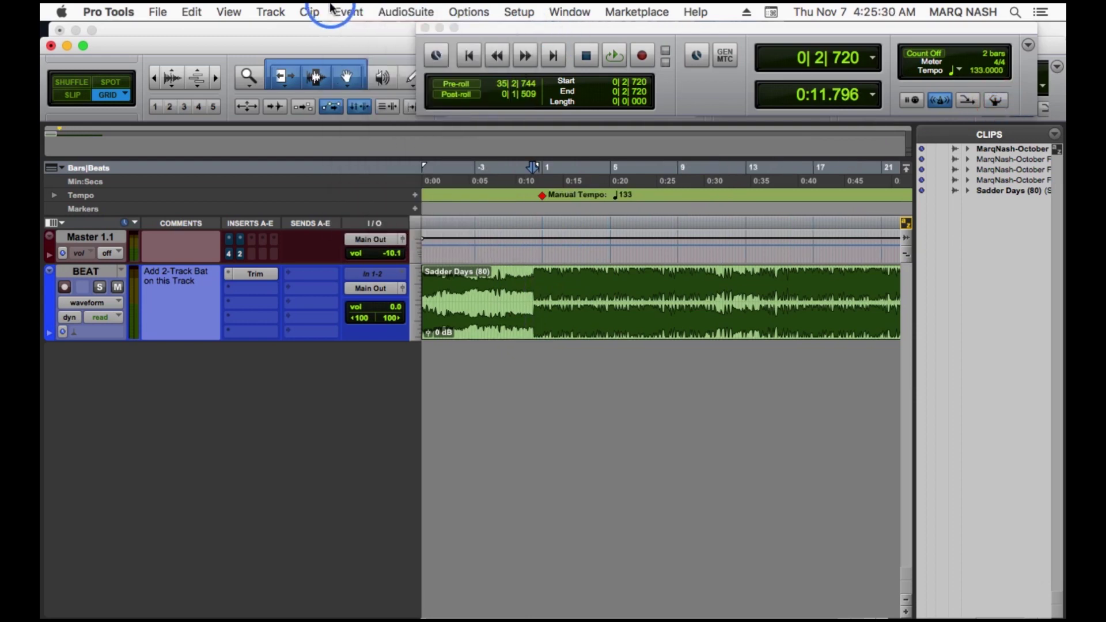
pyautogui.click(340, 10)
pyautogui.click(417, 182)
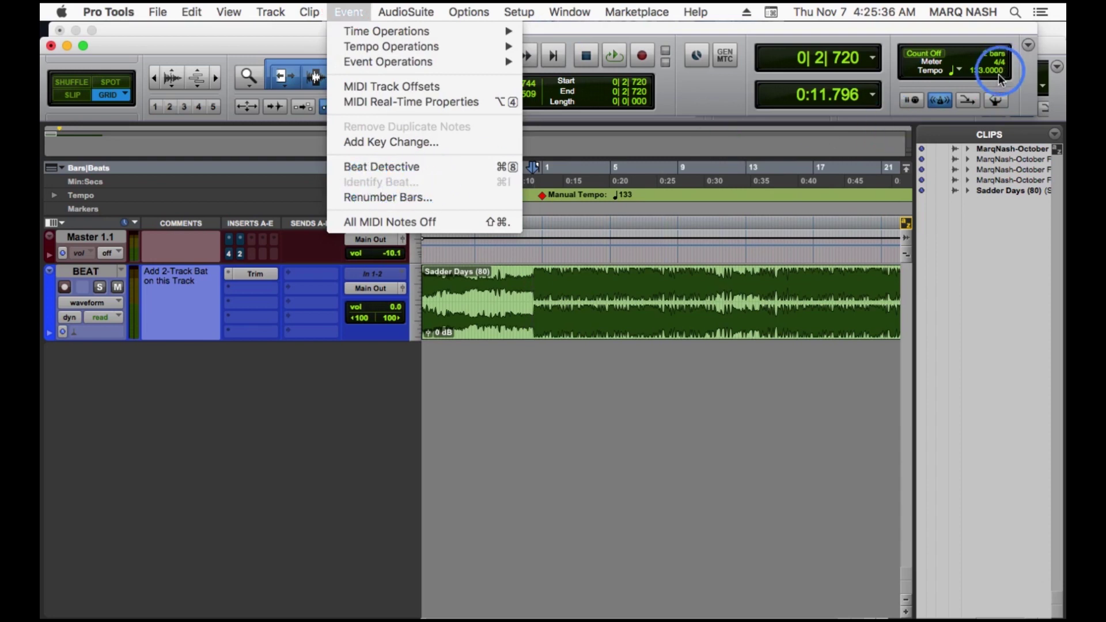
pyautogui.click(995, 105)
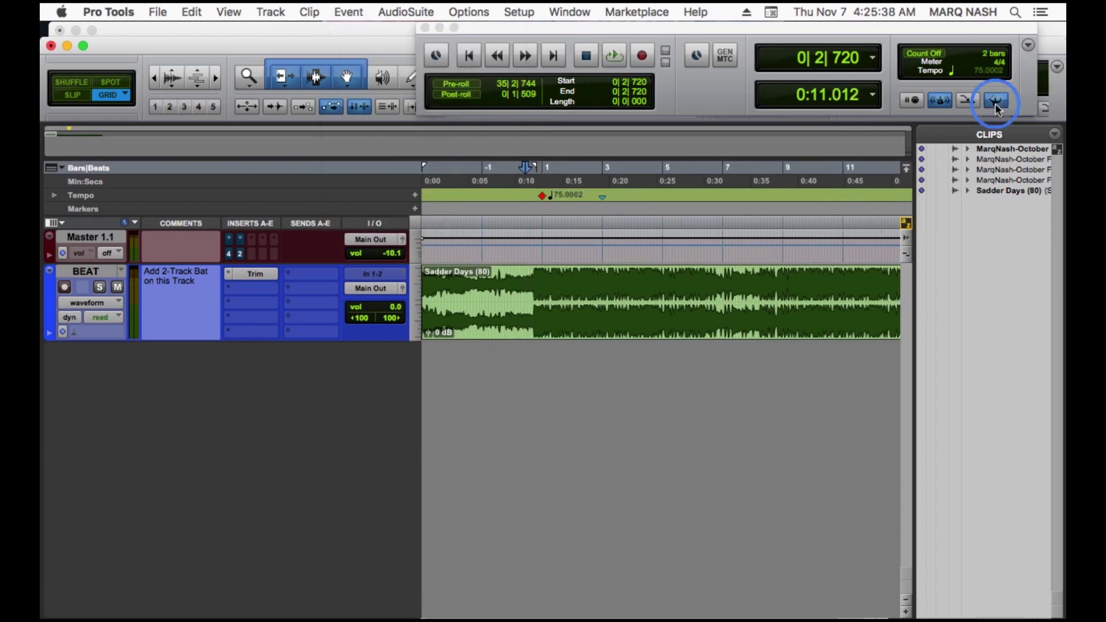
# Zoom around the beat's start and place the playback start at -1|1|480.
pyautogui.click(906, 223)
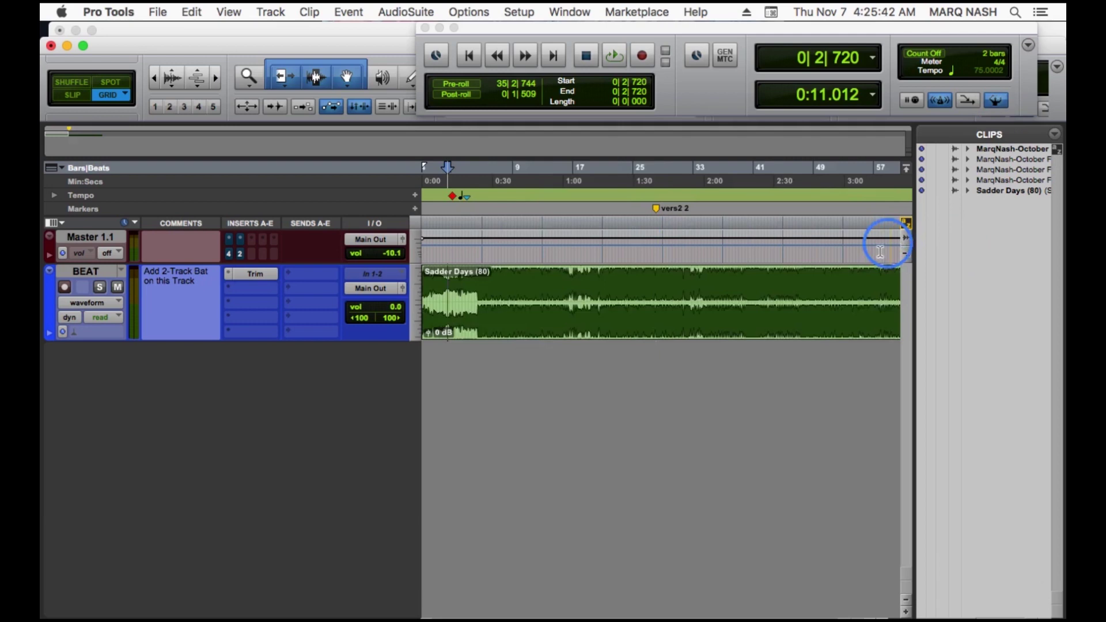
pyautogui.press('r')
pyautogui.press('r')
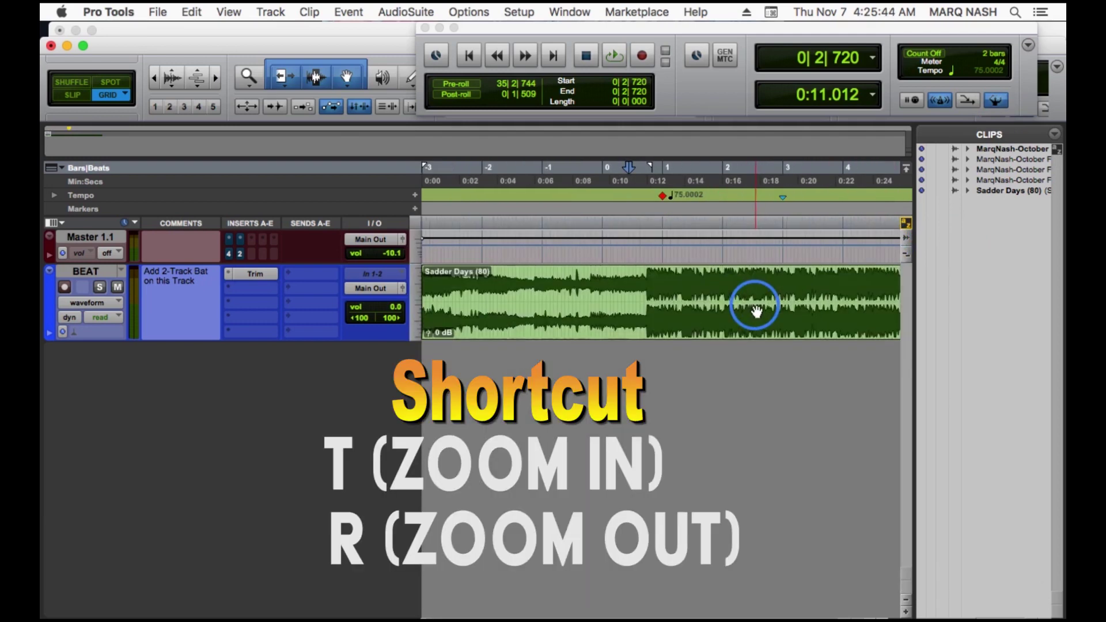
pyautogui.press('t')
pyautogui.press('t')
pyautogui.press('t')
pyautogui.press('t')
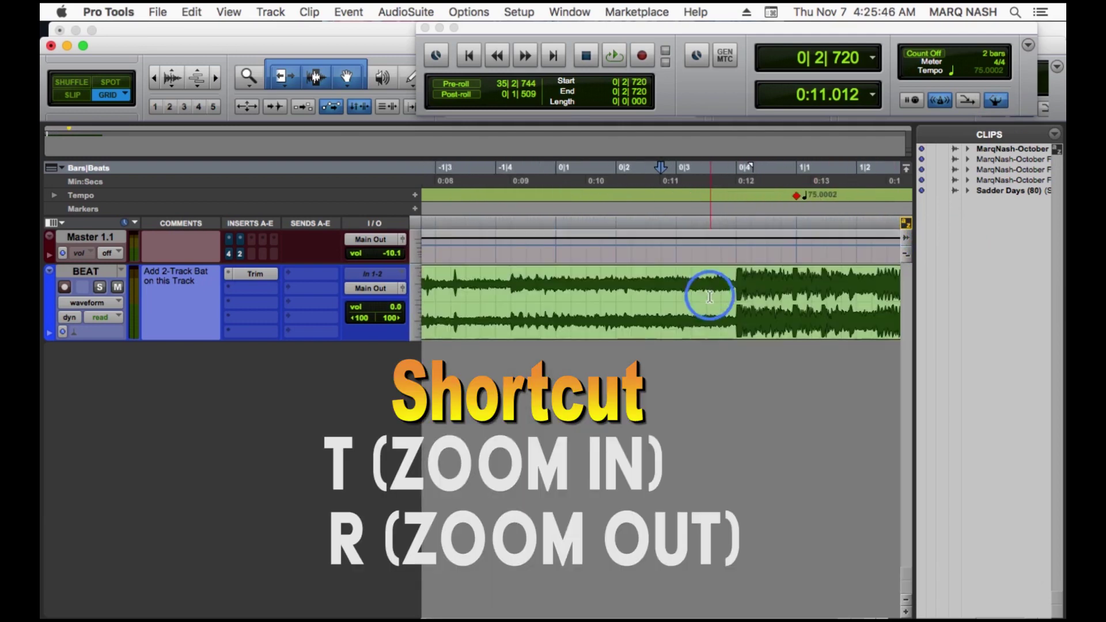
pyautogui.press('r')
pyautogui.press('r')
pyautogui.press('r')
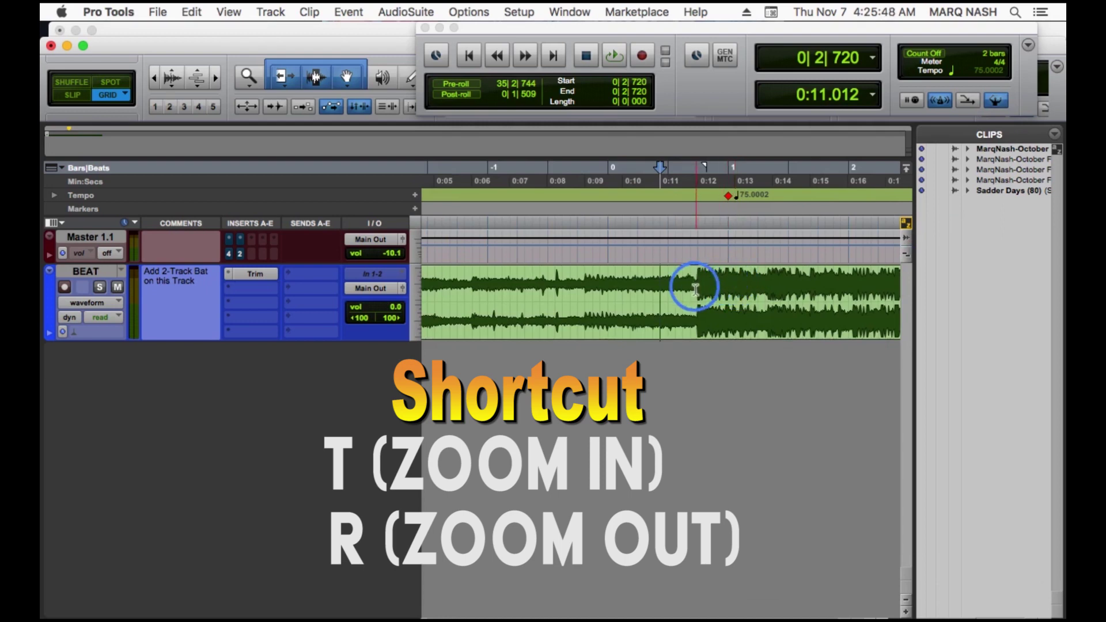
pyautogui.click(550, 180)
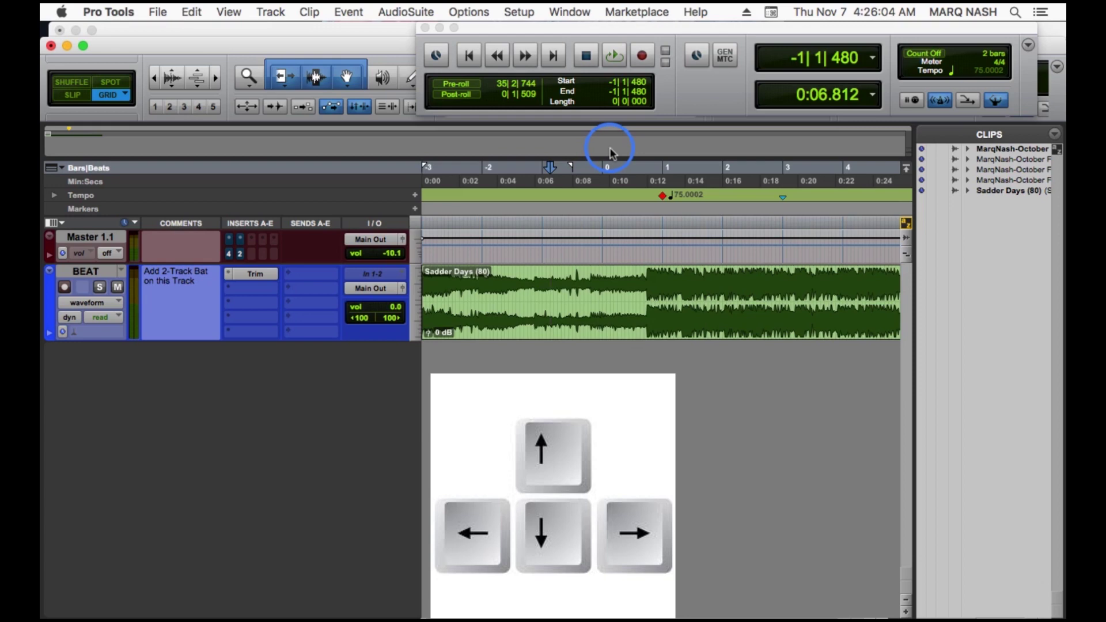
# Move the playback start to -1|4|480 and toggle loop playback off and back on.
pyautogui.click(596, 169)
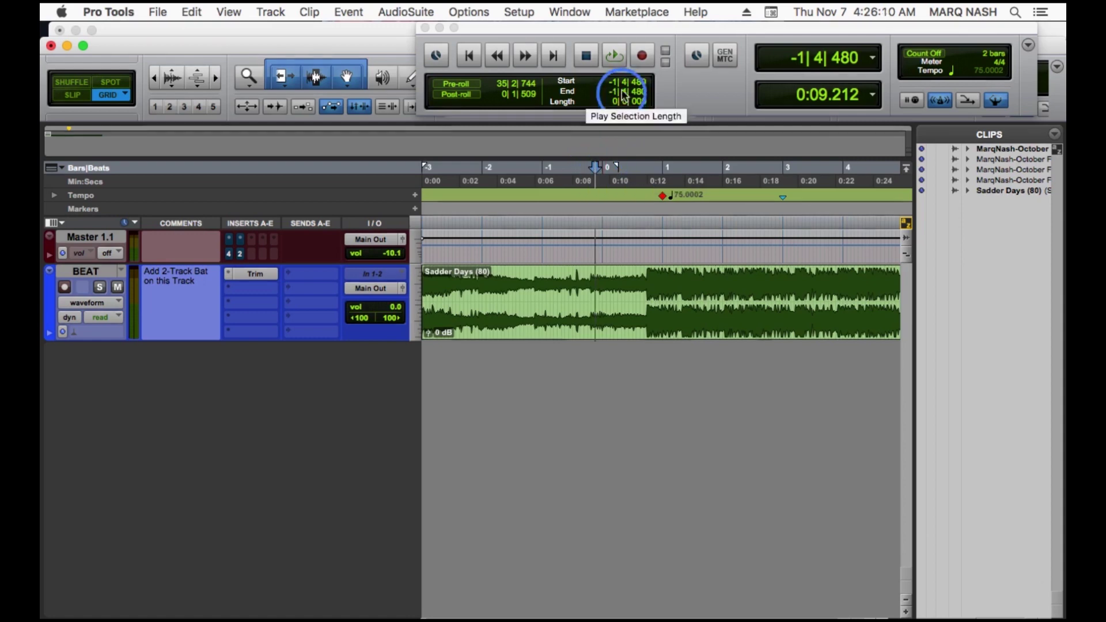
pyautogui.rightClick(618, 57)
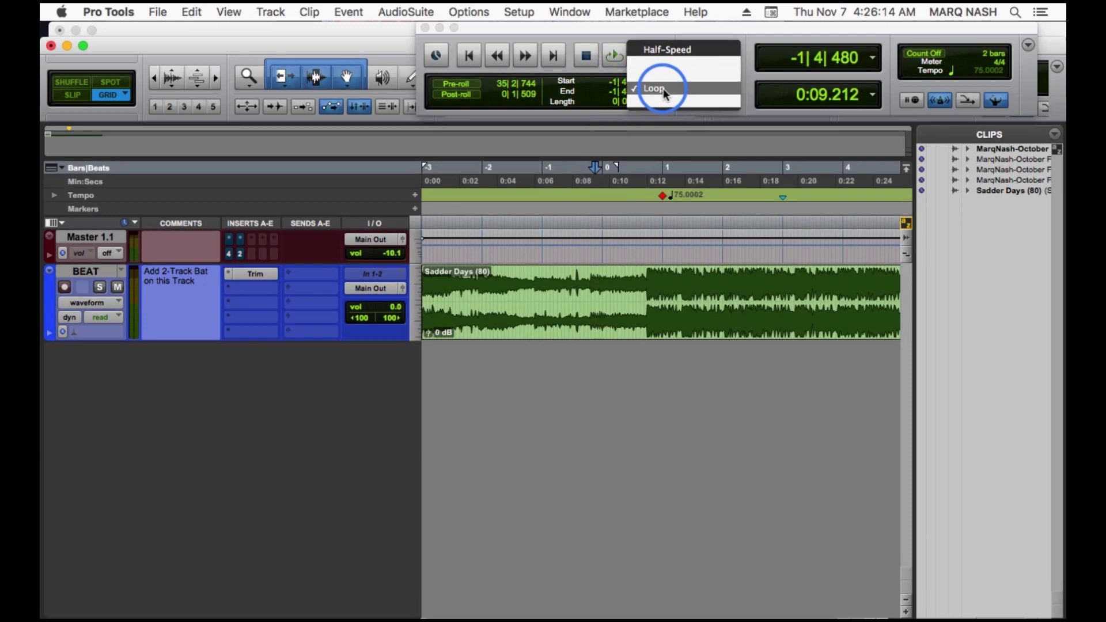
pyautogui.click(663, 88)
pyautogui.click(615, 56)
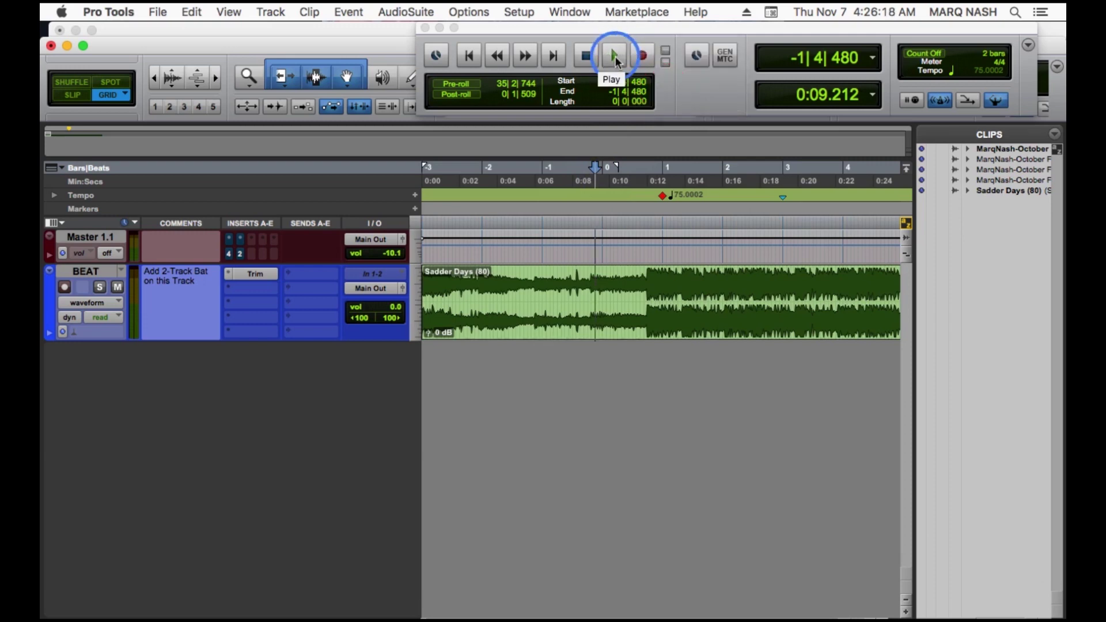
pyautogui.rightClick(615, 56)
pyautogui.click(654, 88)
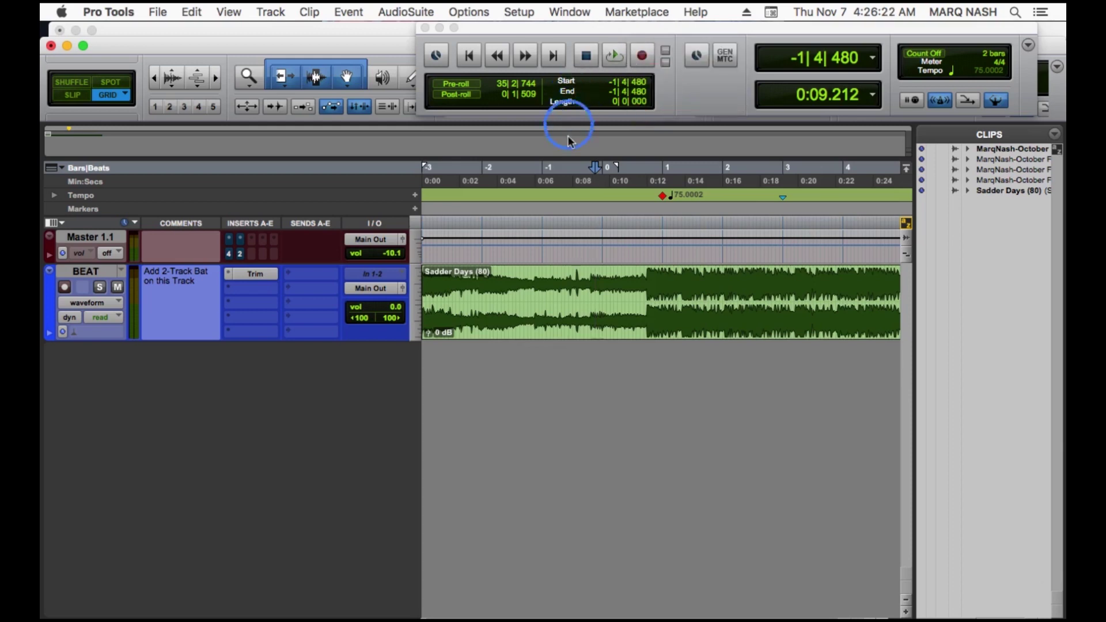
# Loop-play the beat from just before the loud section and mark the selection end.
pyautogui.click(507, 176)
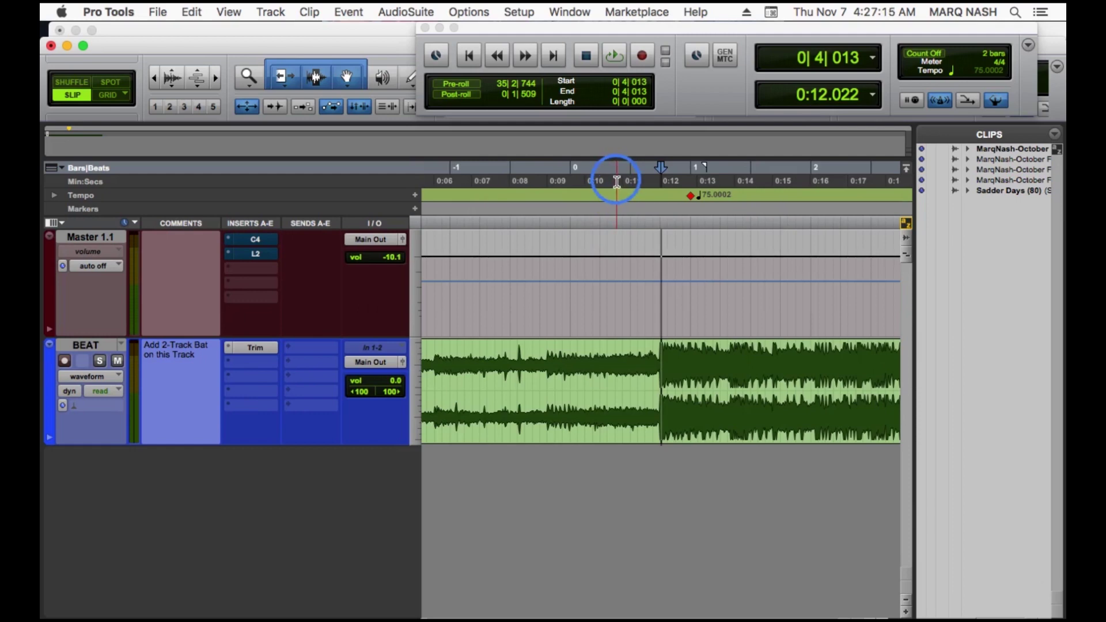
pyautogui.click(612, 182)
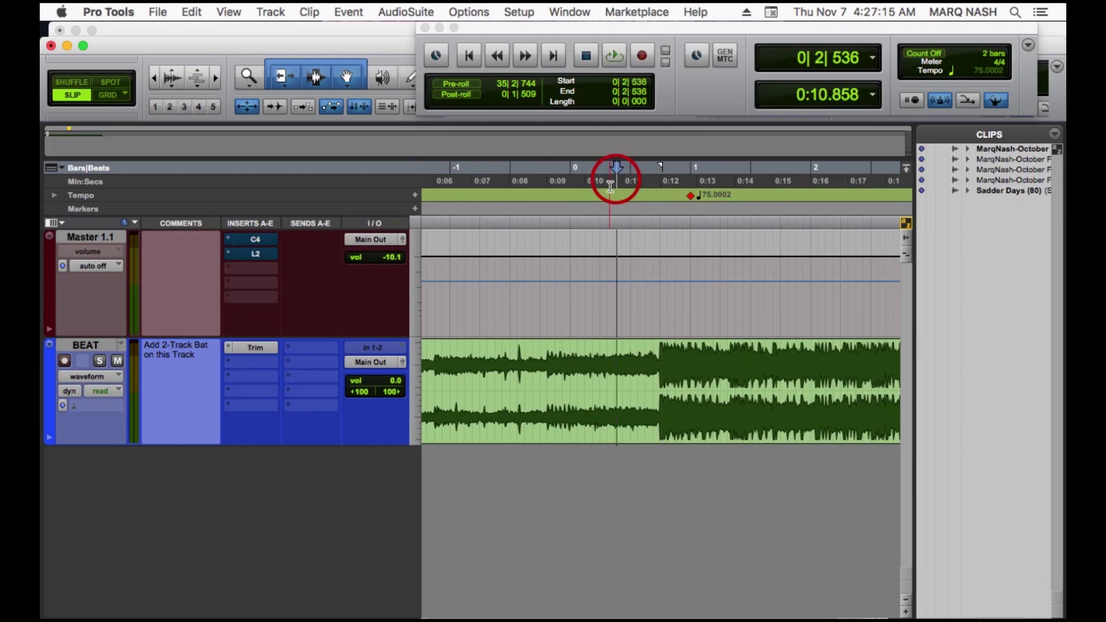
pyautogui.press('space')
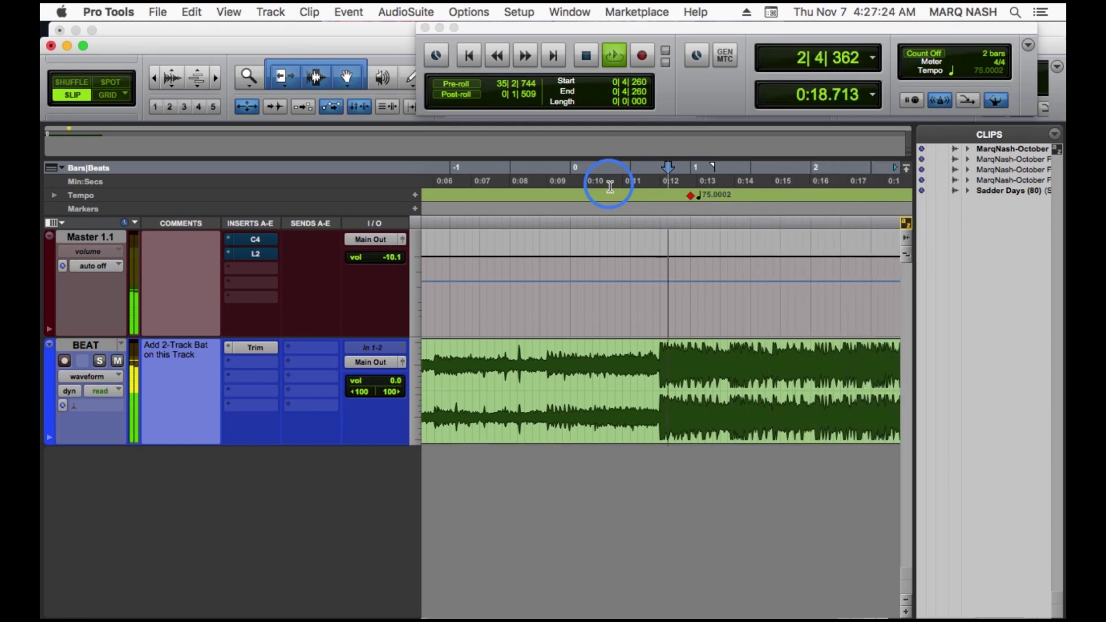
pyautogui.press('super+bracketleft')
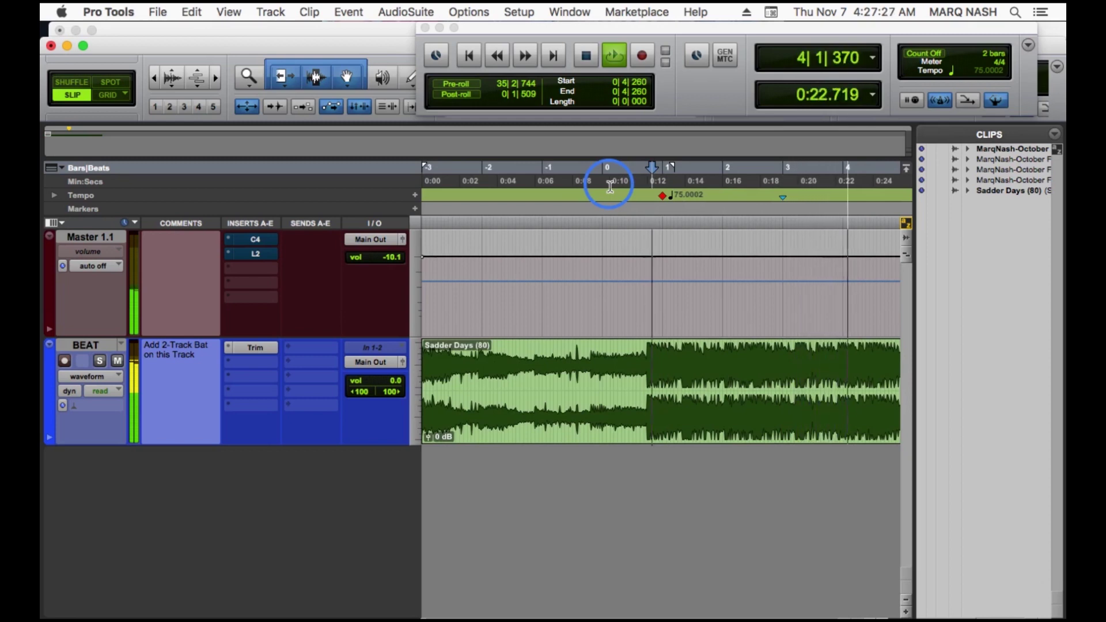
pyautogui.press('Up')
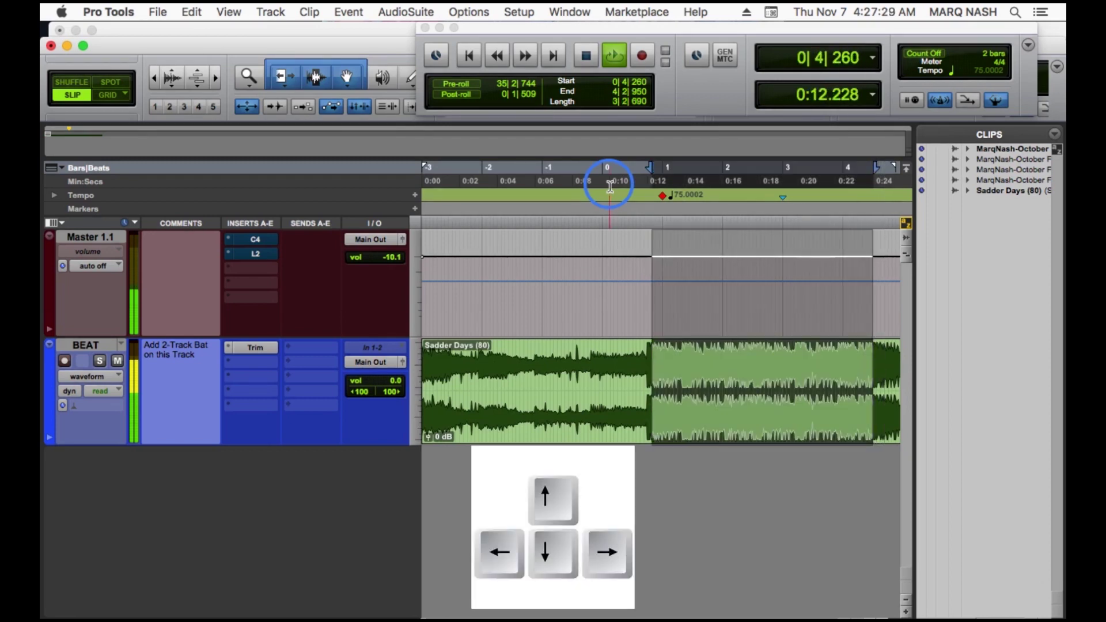
pyautogui.press('space')
# Move the selection start onto the first hit's transient.
pyautogui.press('super+bracketright')
pyautogui.press('super+bracketright')
pyautogui.press('super+bracketright')
pyautogui.press('super+bracketright')
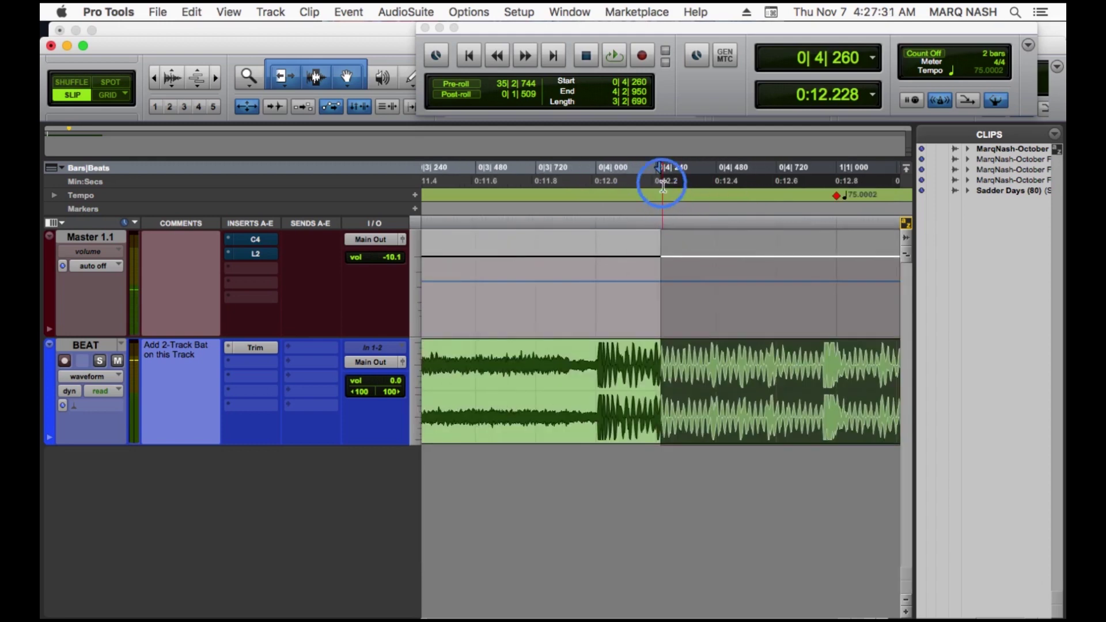
pyautogui.press('super+bracketright')
pyautogui.moveTo(659, 180); pyautogui.dragTo(536, 221)
pyautogui.press('super+bracketright')
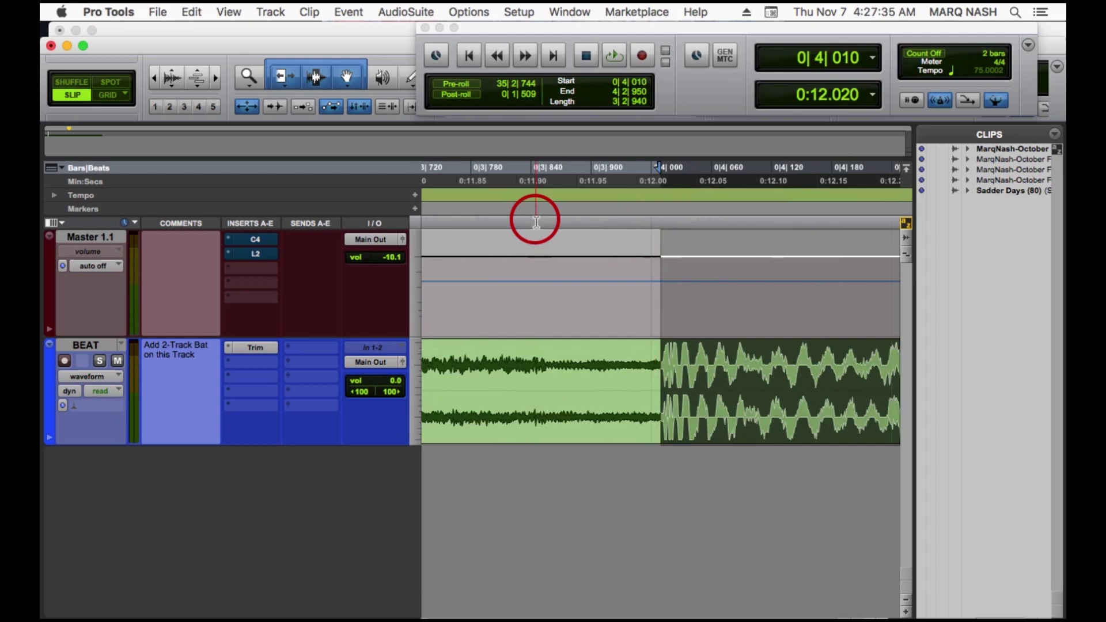
pyautogui.press('t')
pyautogui.press('t')
pyautogui.press('t')
pyautogui.press('t')
pyautogui.press('t')
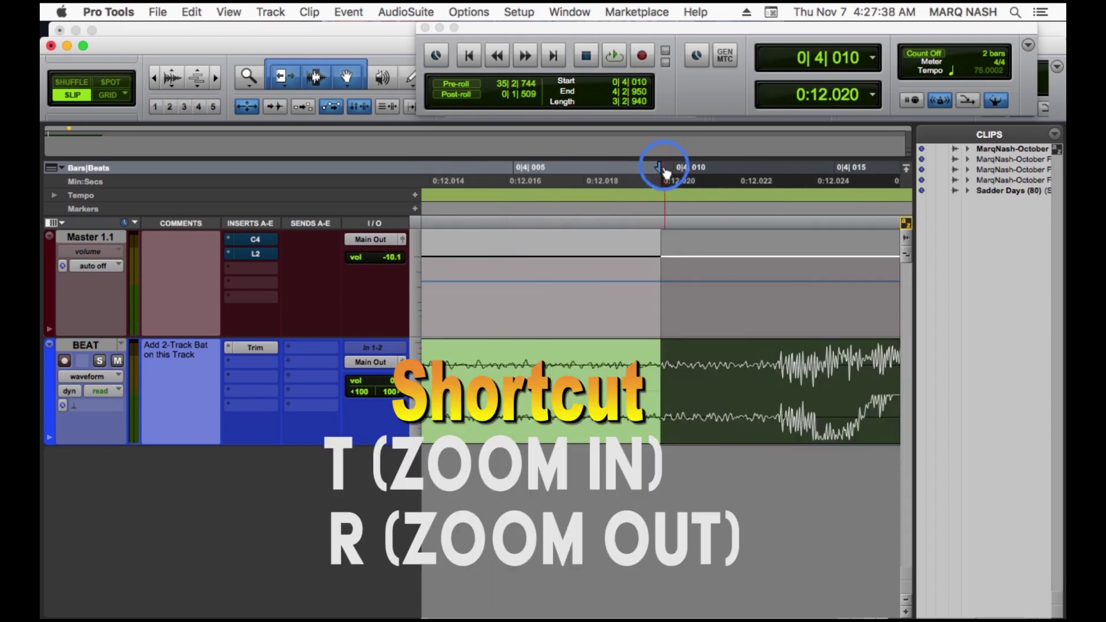
pyautogui.moveTo(659, 171); pyautogui.dragTo(778, 202)
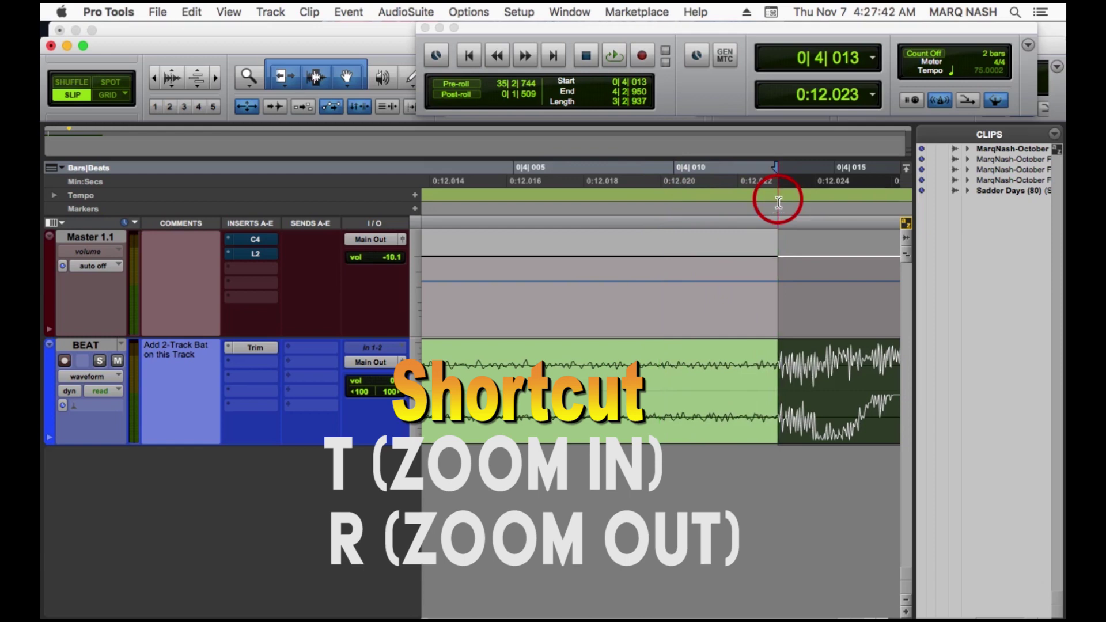
pyautogui.press('r')
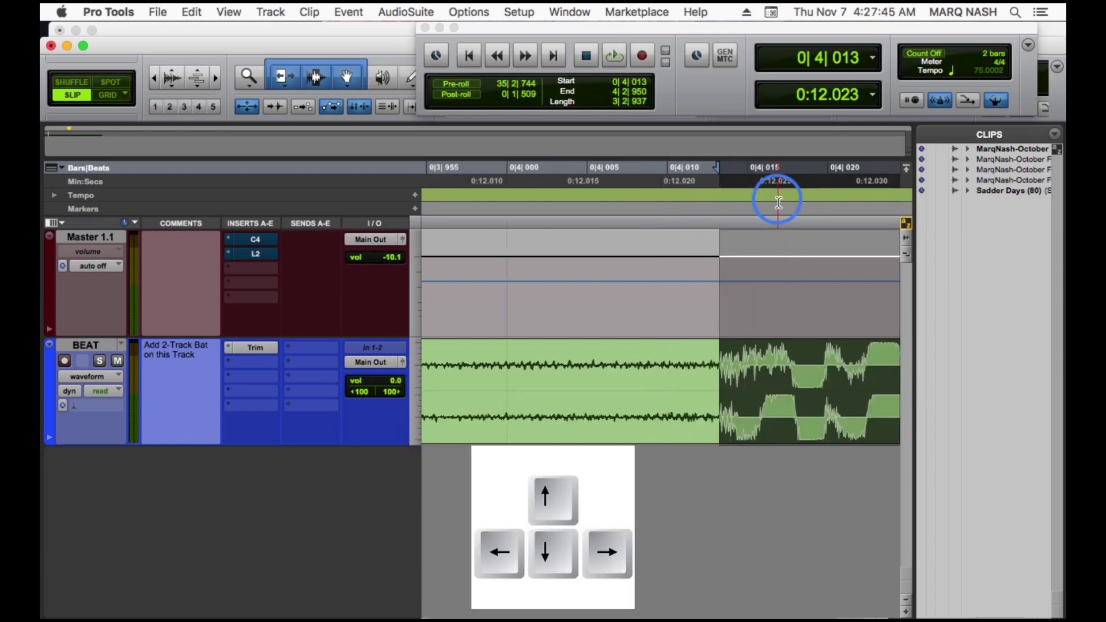
# Extend the selection end to the clip boundary near 0:24, ending at 4|3|008.
pyautogui.press('Right')
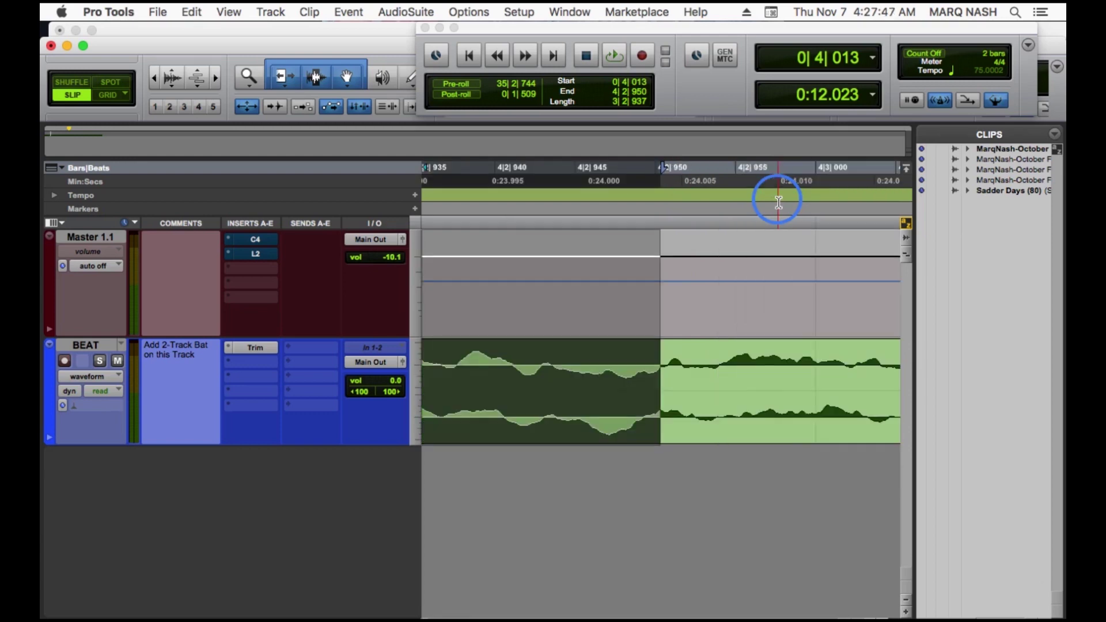
pyautogui.press('r')
pyautogui.press('r')
pyautogui.press('r')
pyautogui.press('r')
pyautogui.press('r')
pyautogui.press('r')
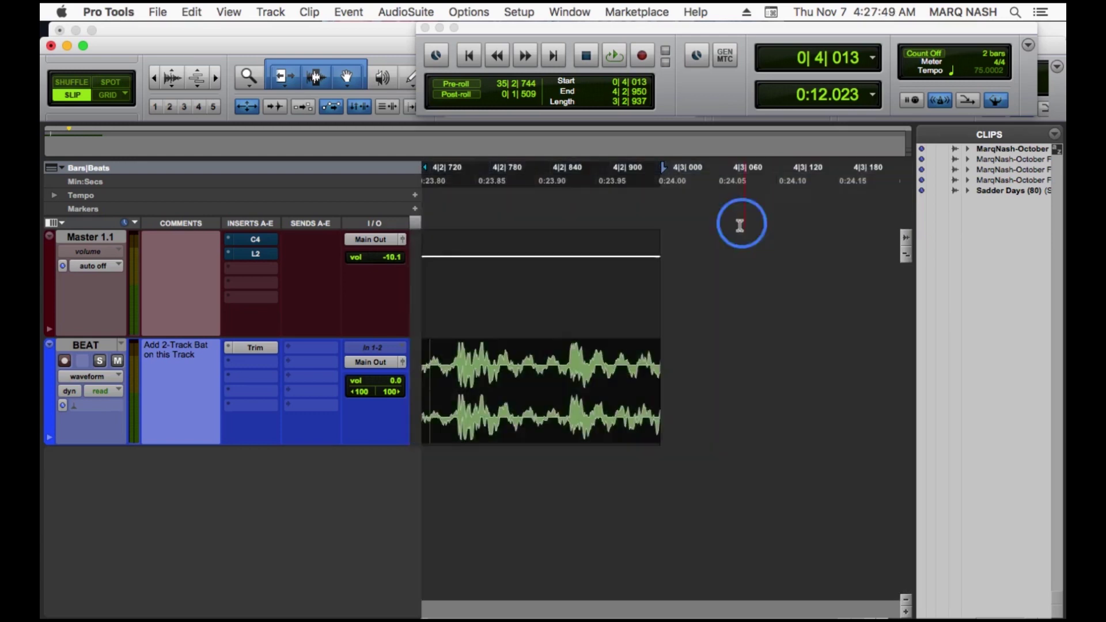
pyautogui.press('t')
pyautogui.press('t')
pyautogui.press('t')
pyautogui.press('t')
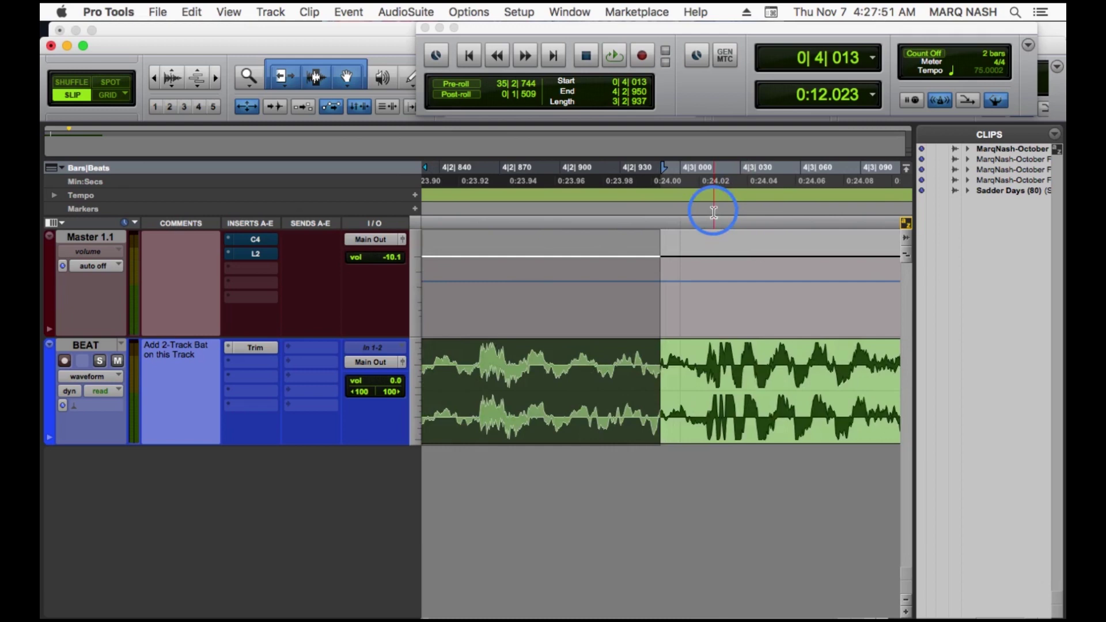
pyautogui.press('t')
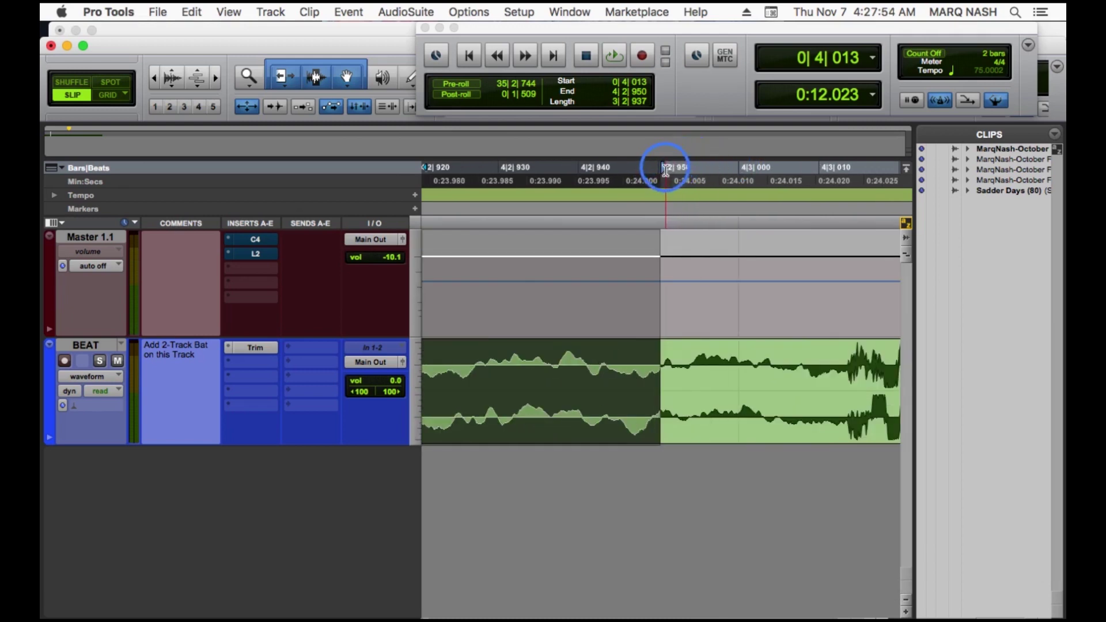
pyautogui.moveTo(665, 171); pyautogui.dragTo(804, 211)
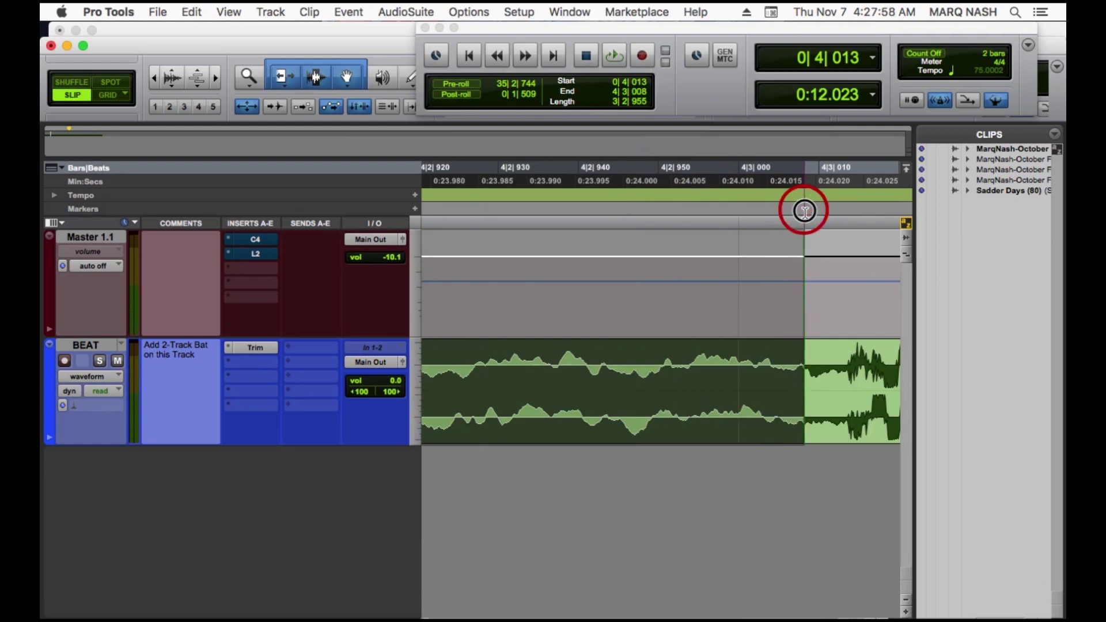
pyautogui.press('r')
pyautogui.press('r')
pyautogui.press('r')
pyautogui.press('r')
pyautogui.press('r')
pyautogui.press('r')
pyautogui.press('r')
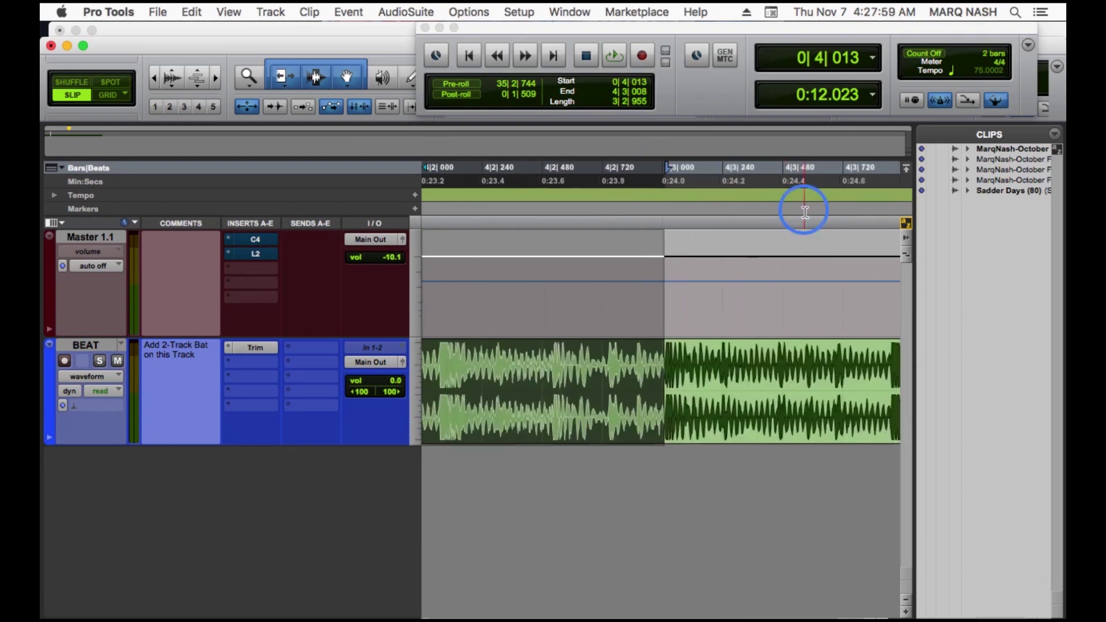
pyautogui.press('r')
pyautogui.press('r')
pyautogui.press('r')
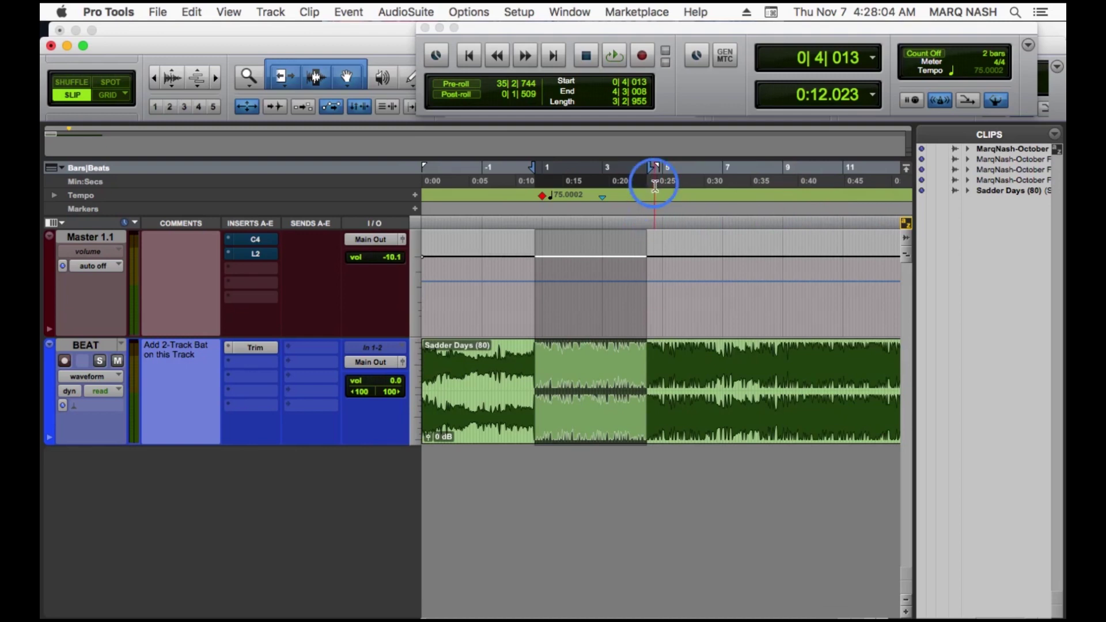
# Audition the selected loop, zooming in while it plays, then stop playback.
pyautogui.click(613, 55)
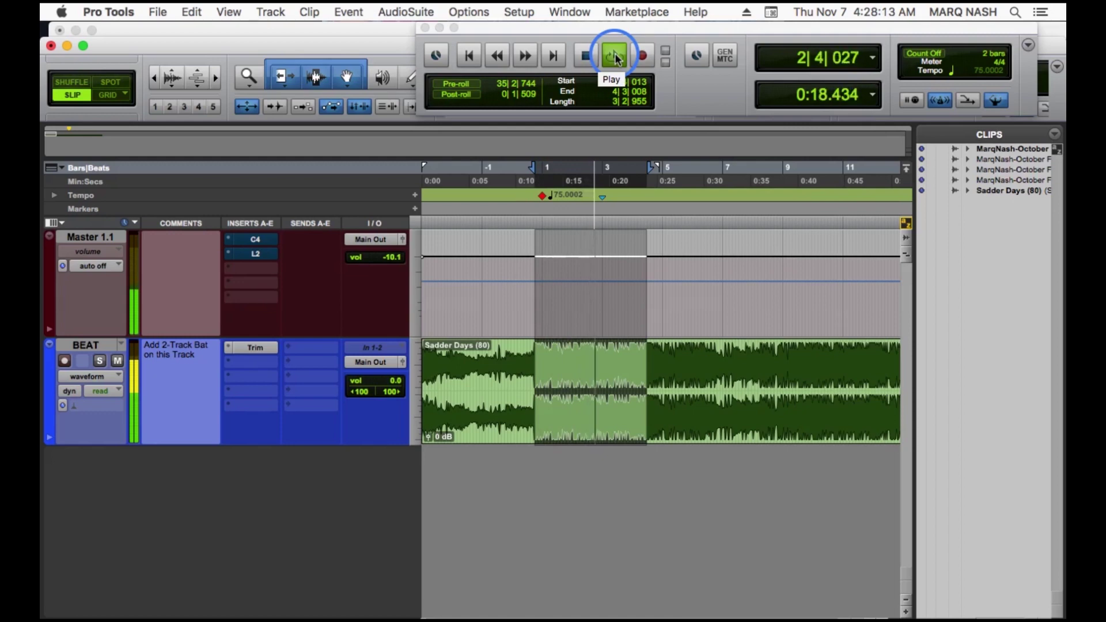
pyautogui.press('super+bracketright')
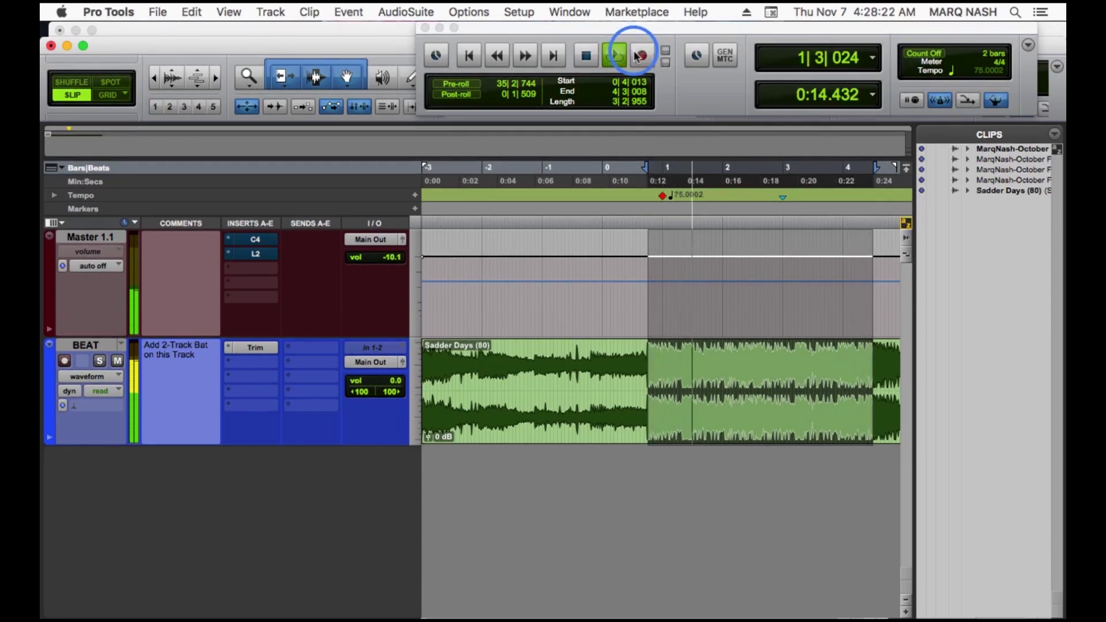
pyautogui.press('space')
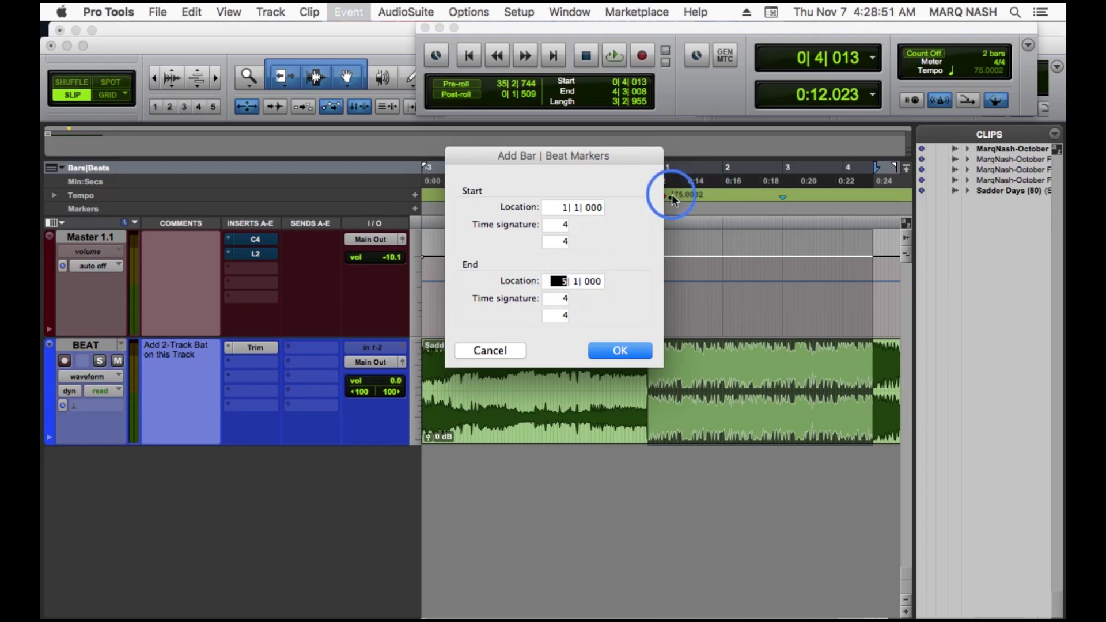
# Accept bar|beat markers from 1|1|000 to 5|1|000, giving a tempo of 80.0281 BPM.
pyautogui.click(621, 349)
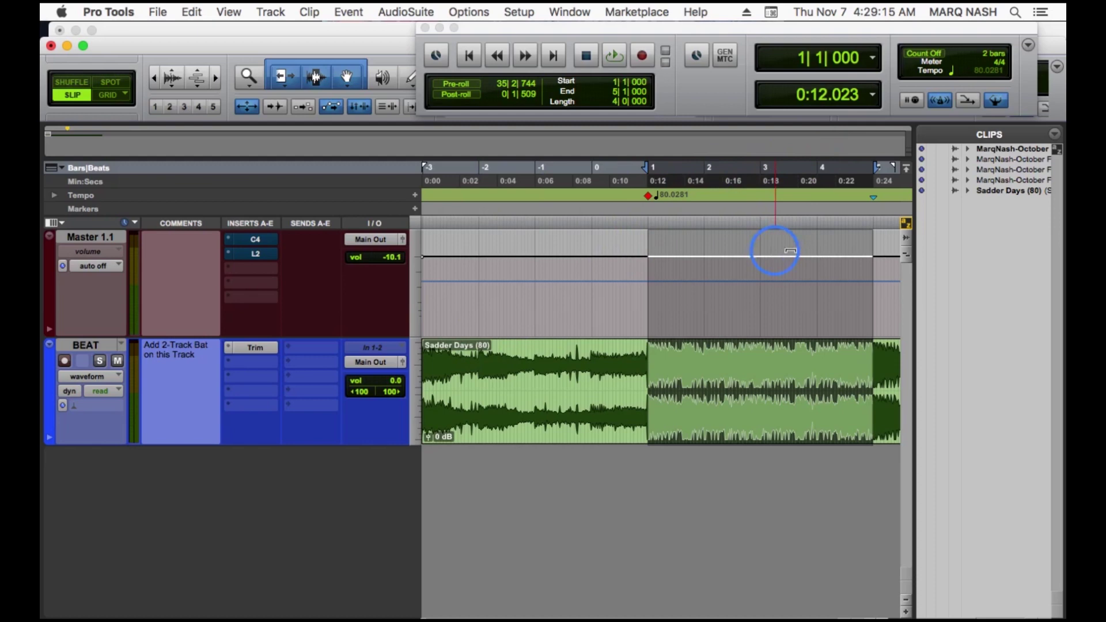
# Turn off the tempo map and enter a manual tempo, which reads 133 BPM.
pyautogui.click(995, 101)
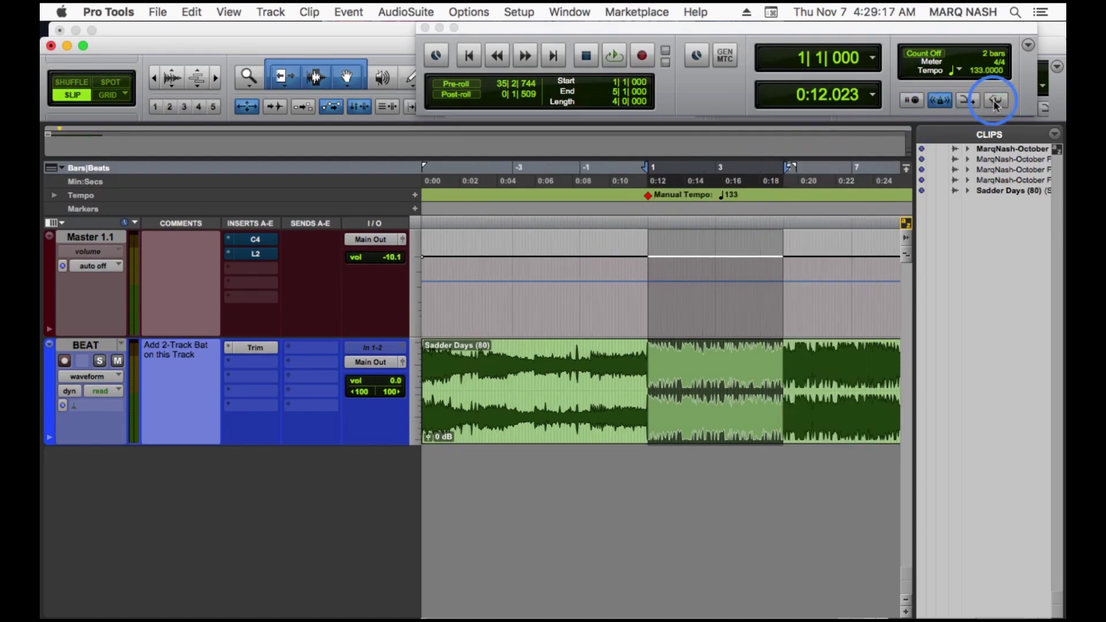
pyautogui.click(975, 69)
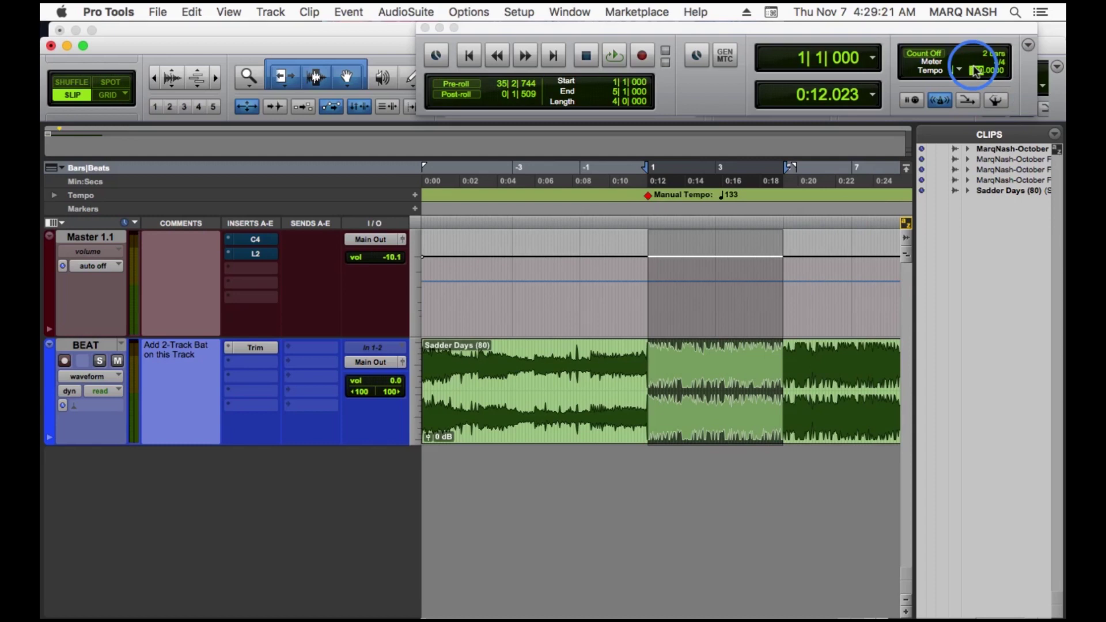
pyautogui.press('Return')
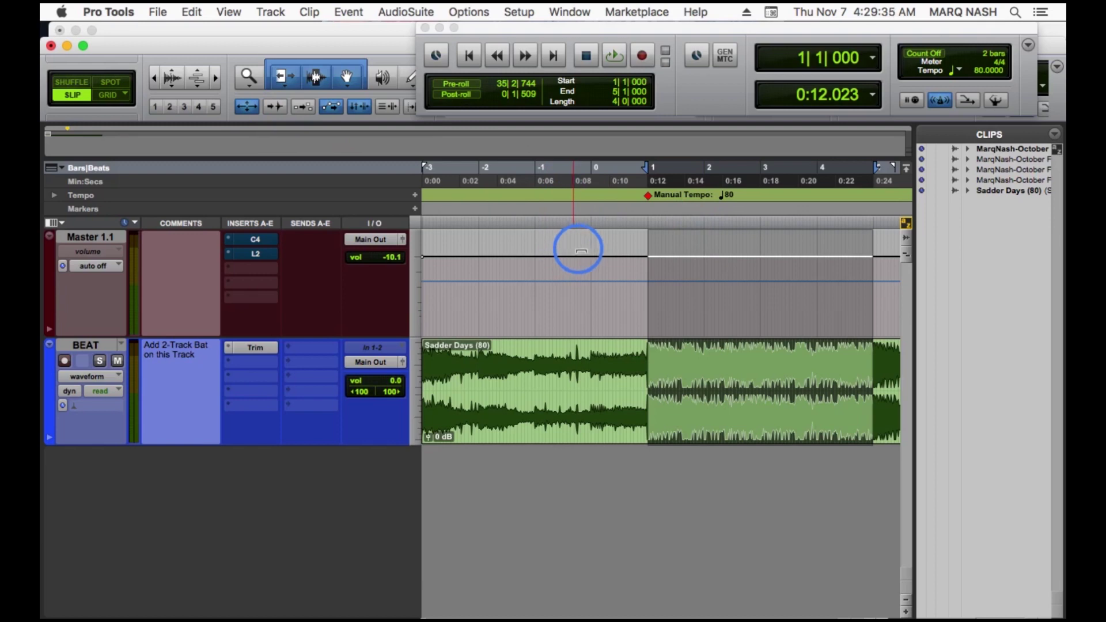
pyautogui.click(982, 103)
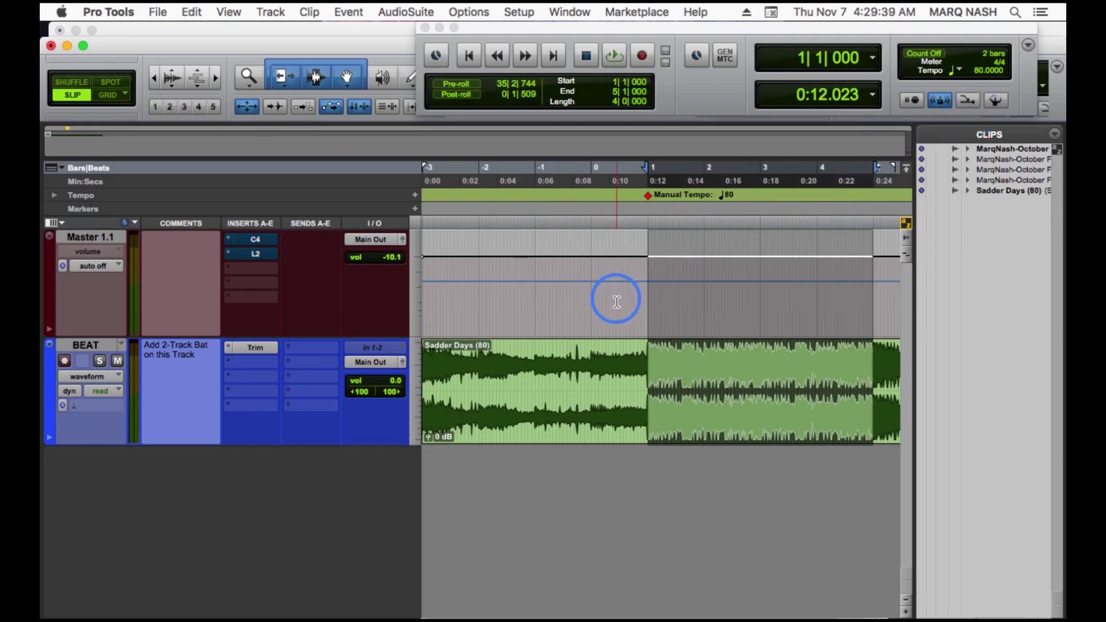
pyautogui.keyDown('shift'); pyautogui.click(781, 222); pyautogui.keyUp('shift')
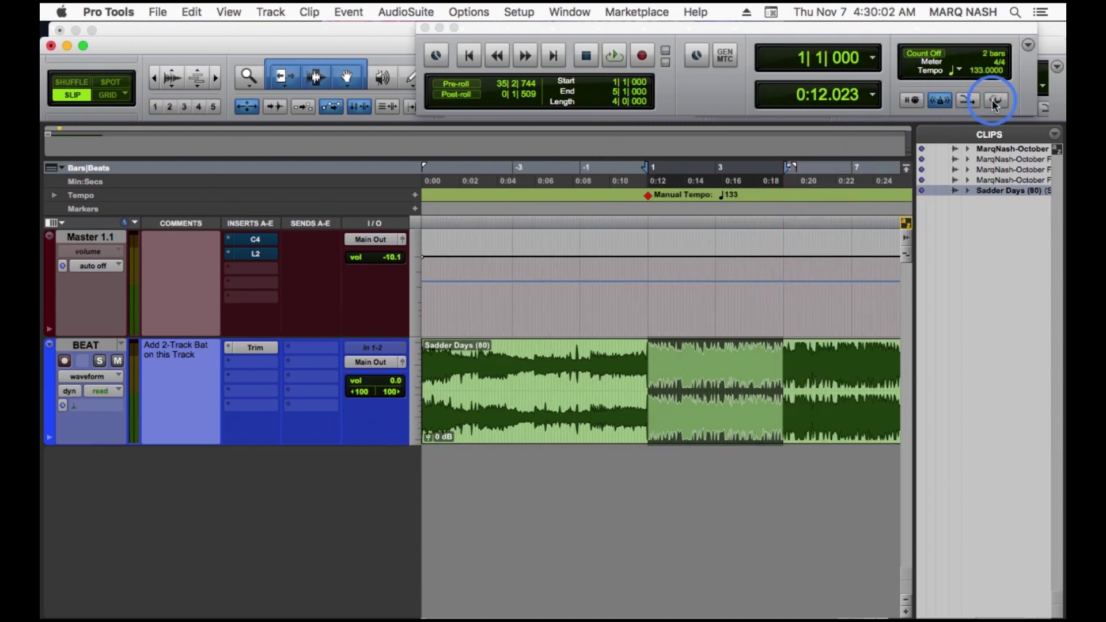
# Enter 80 BPM as the manual tempo and loop-play the four-bar section.
pyautogui.click(975, 71)
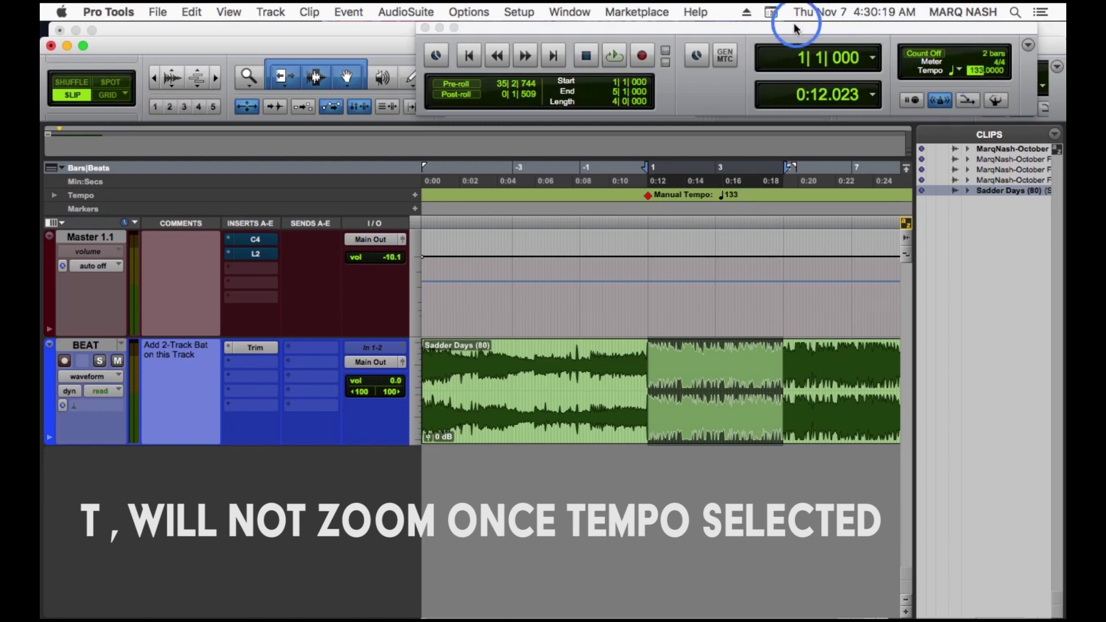
pyautogui.click(617, 57)
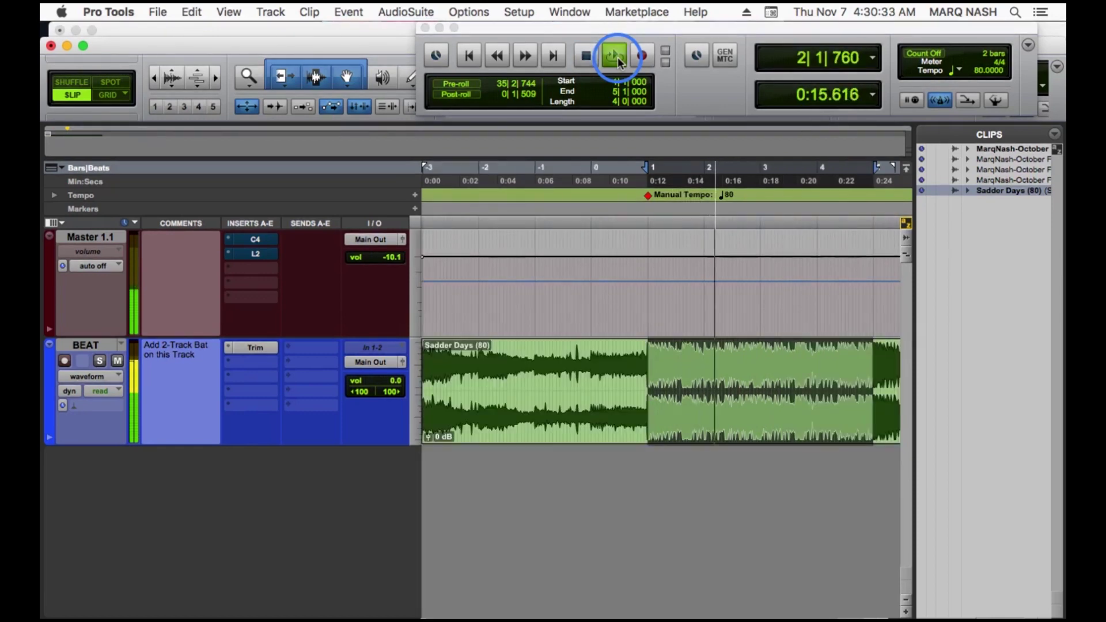
# Halt playback so the counter returns to 1|1|000.
pyautogui.click(617, 57)
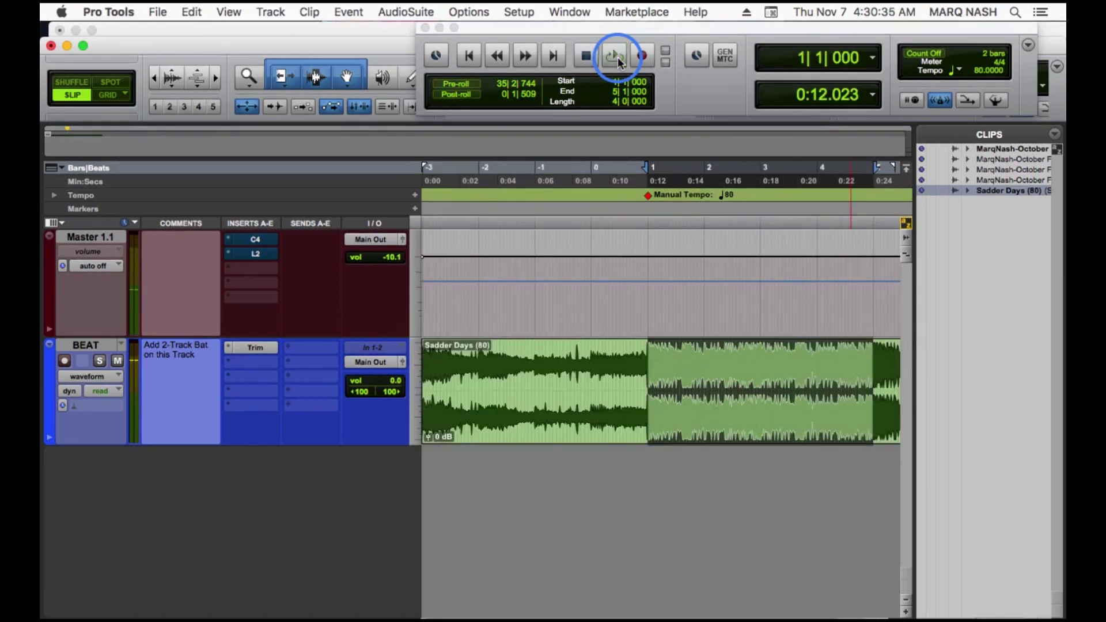